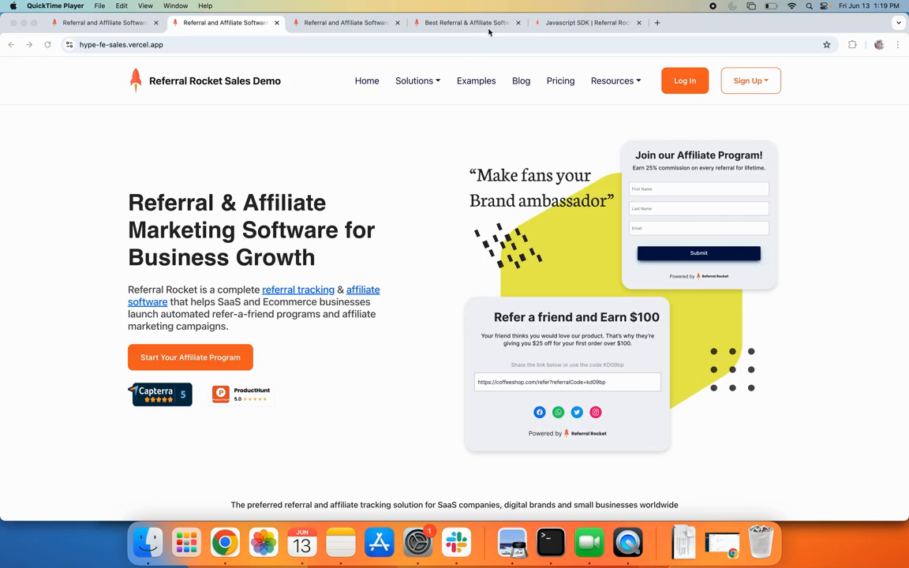
Check the Stripe Tremendous Example 1 campaign's My Website share URL, then return to the demo site
left_click(442, 24)
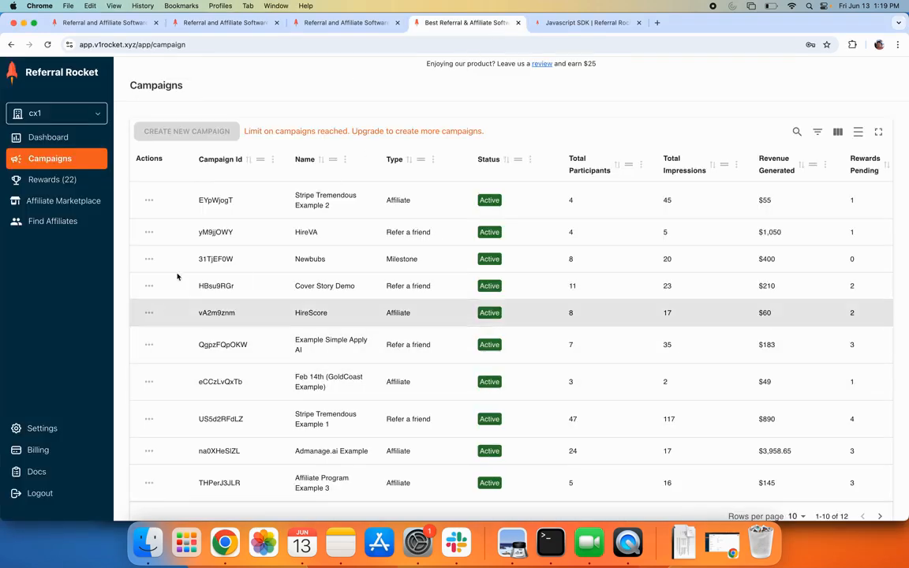
left_click(148, 418)
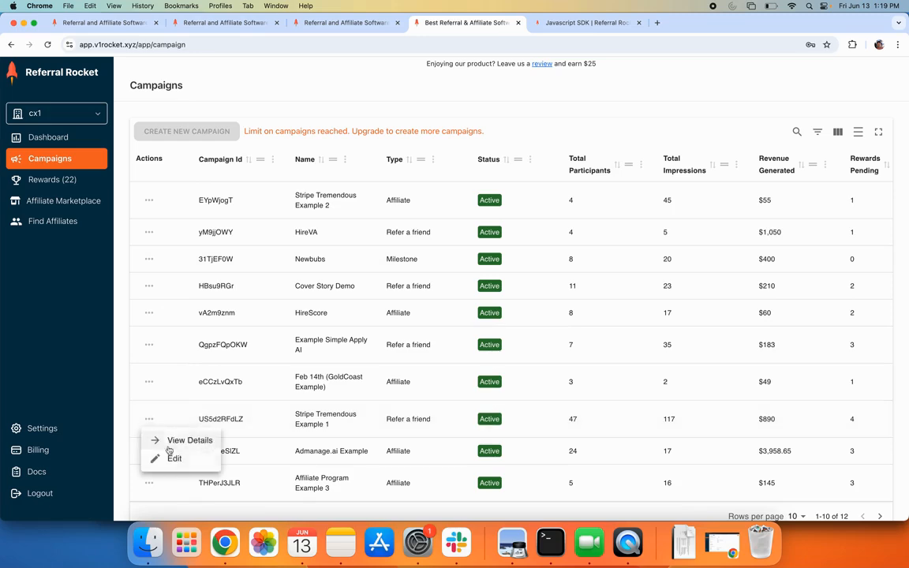
left_click(162, 458)
left_click(872, 505)
left_click(873, 507)
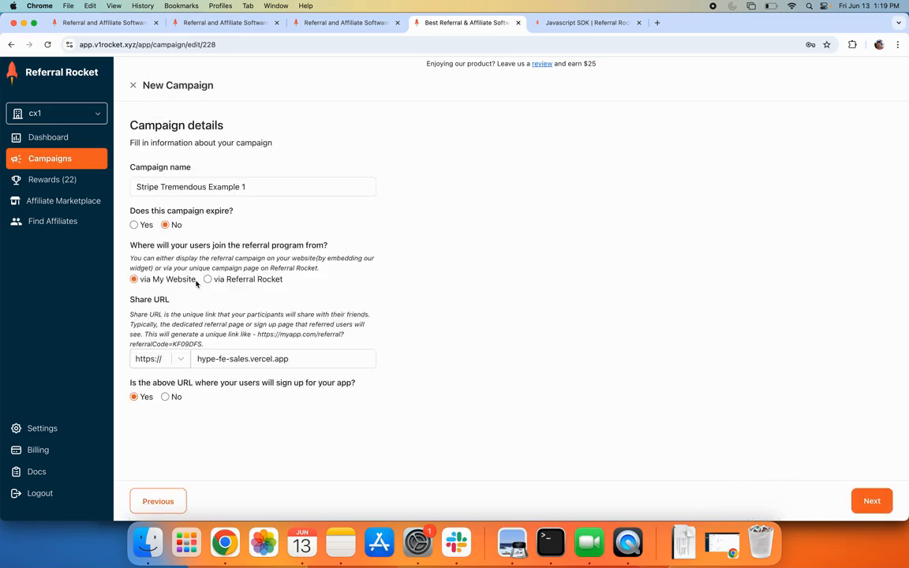
left_click_drag(195, 280, 130, 280)
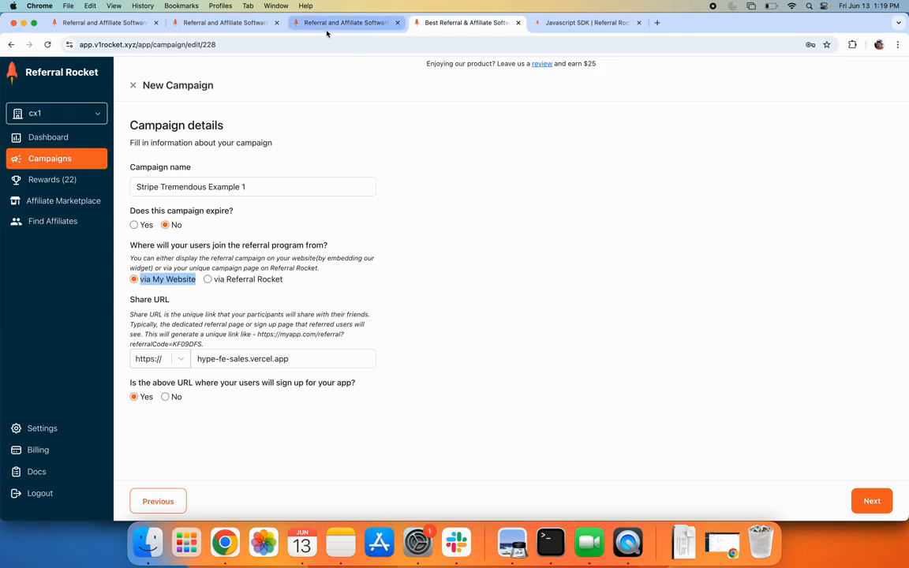
left_click(228, 23)
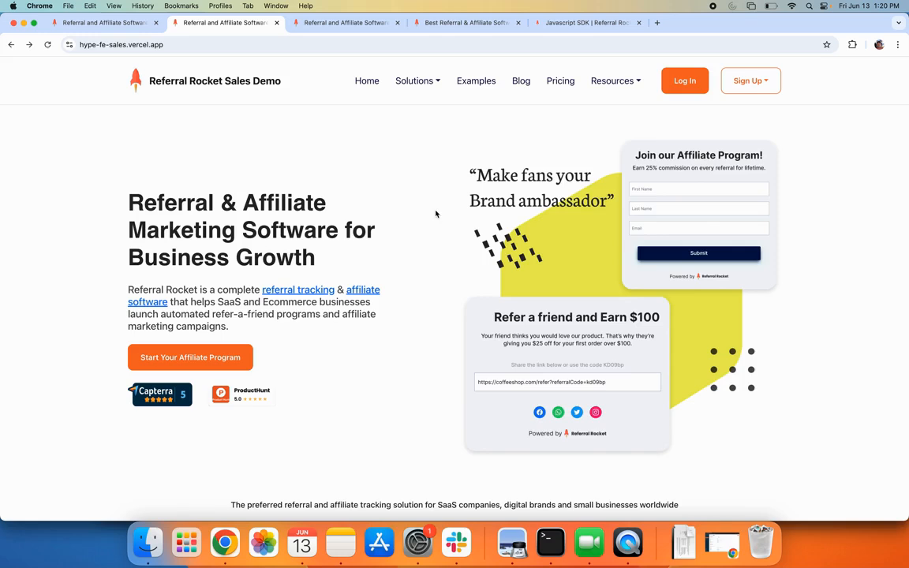
left_click(599, 80)
View the Join our Affiliate Program Eg 1 page, return Home, then go to Log In
left_click(607, 160)
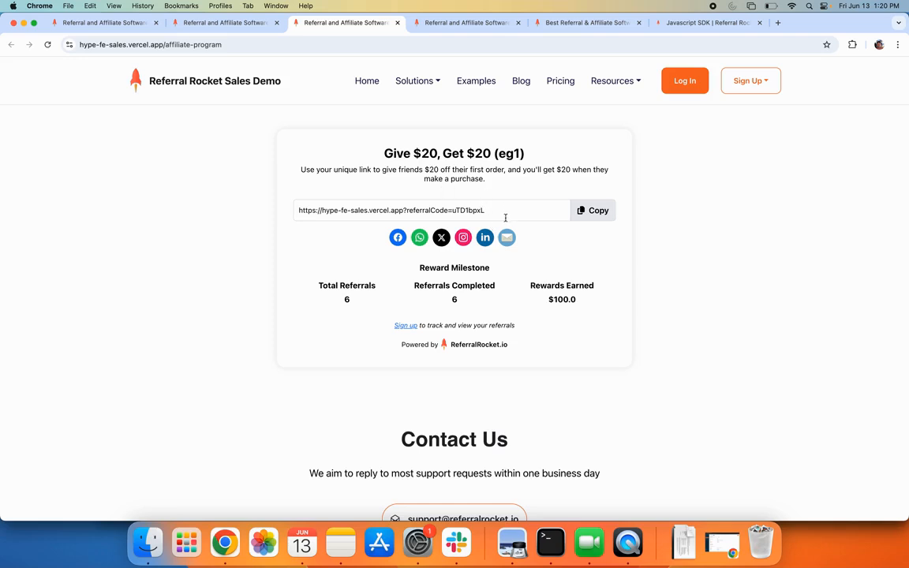
left_click(367, 85)
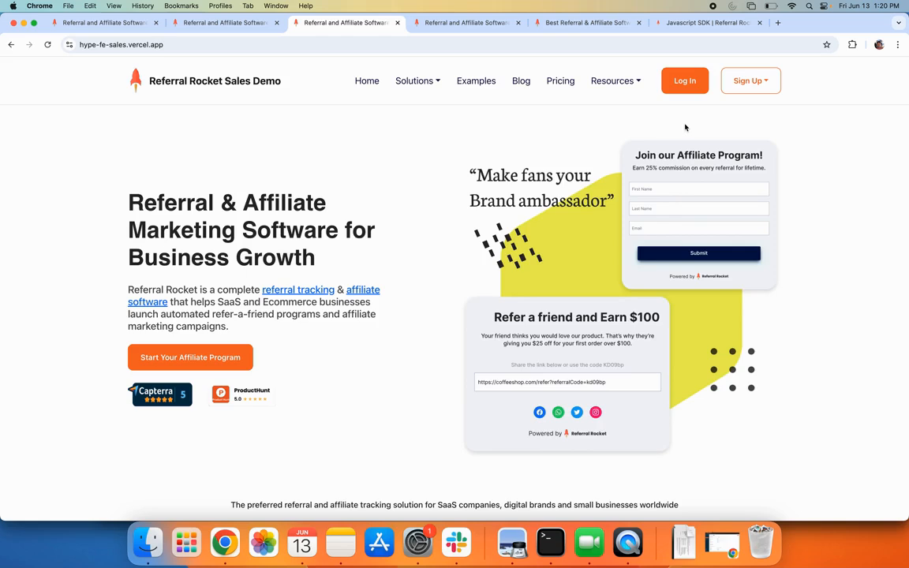
left_click(685, 82)
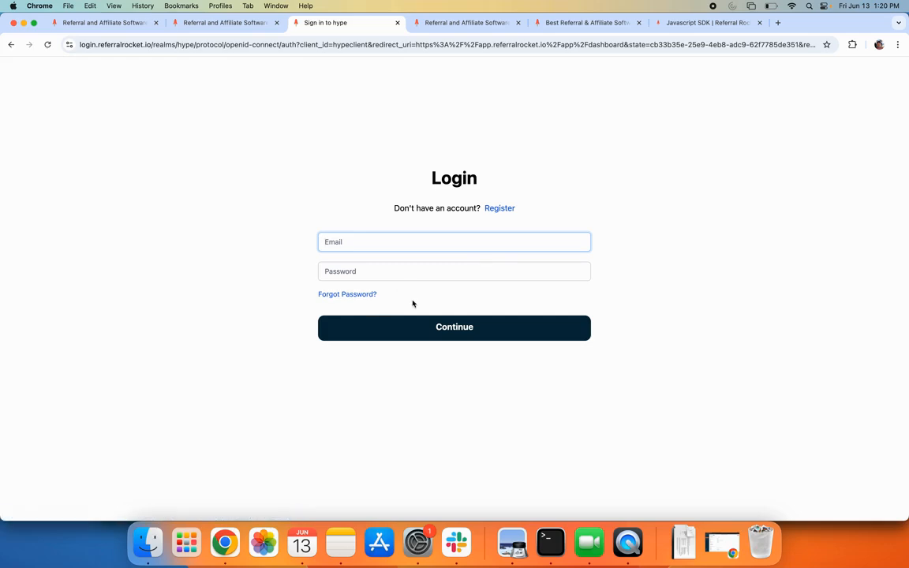
Read the 'Track referral on Sign Up page' docs guide, then move to 'Track referral on Payments'
left_click(675, 24)
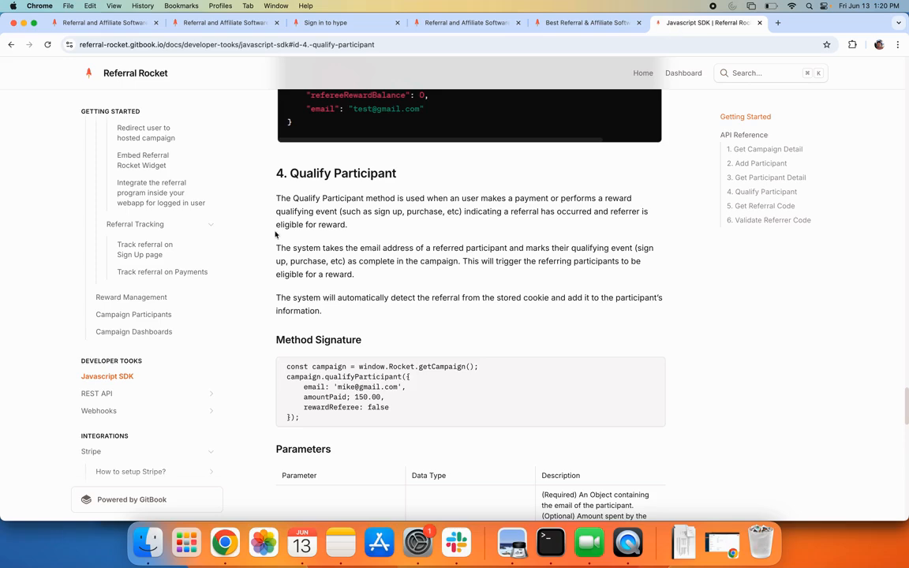
left_click(186, 243)
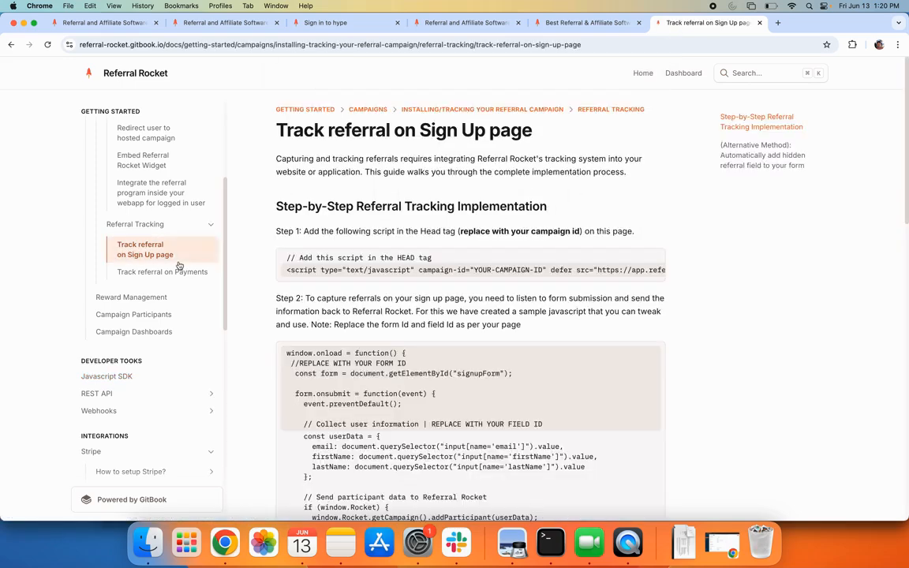
scroll(148, 294, "up", 2)
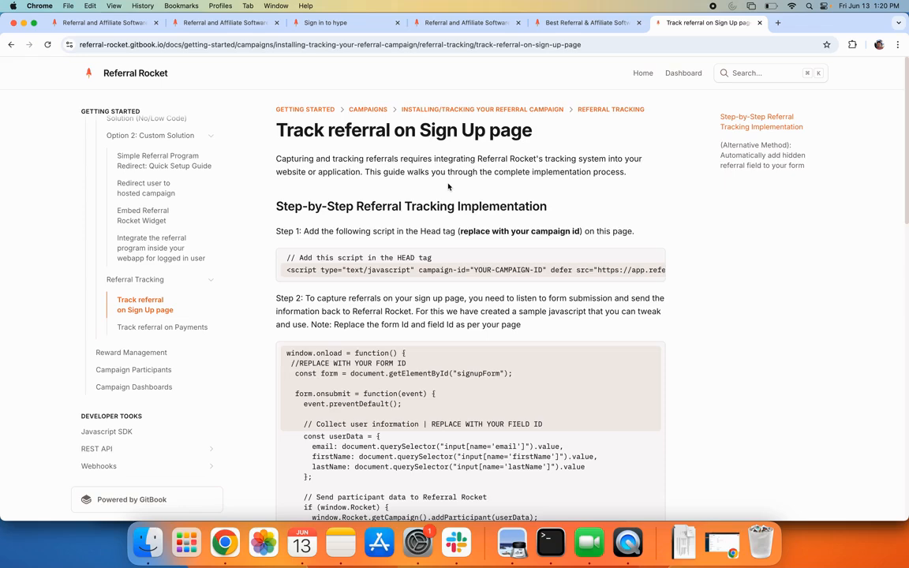
scroll(374, 343, "down", 4)
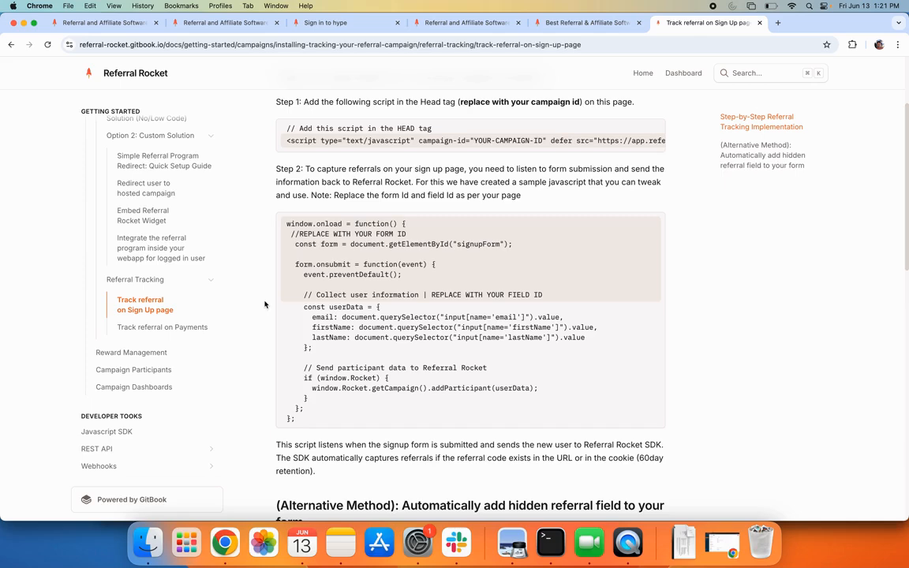
left_click(189, 326)
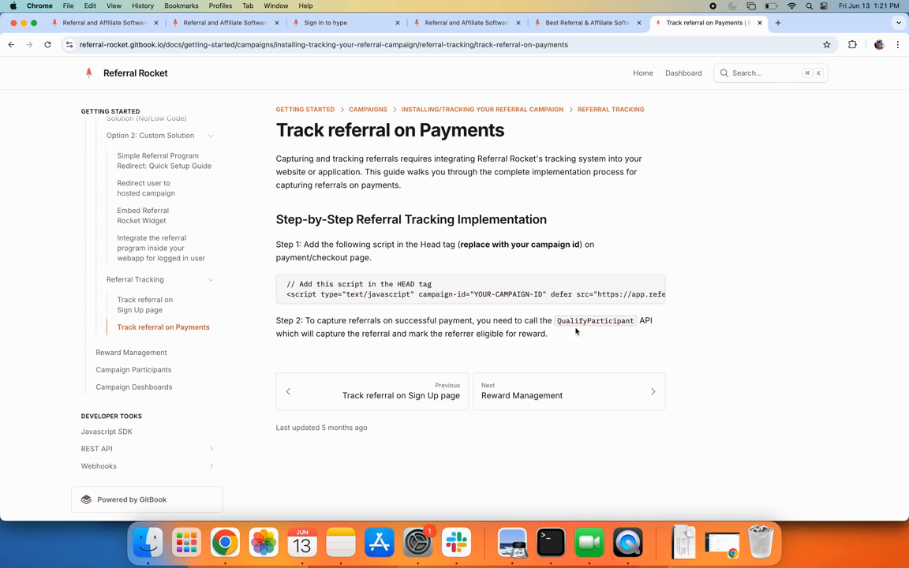
Look up QualifyParticipant in the Javascript SDK's '4. Qualify Participant' section, then reopen the sign-up guide
left_click_drag(557, 321, 636, 322)
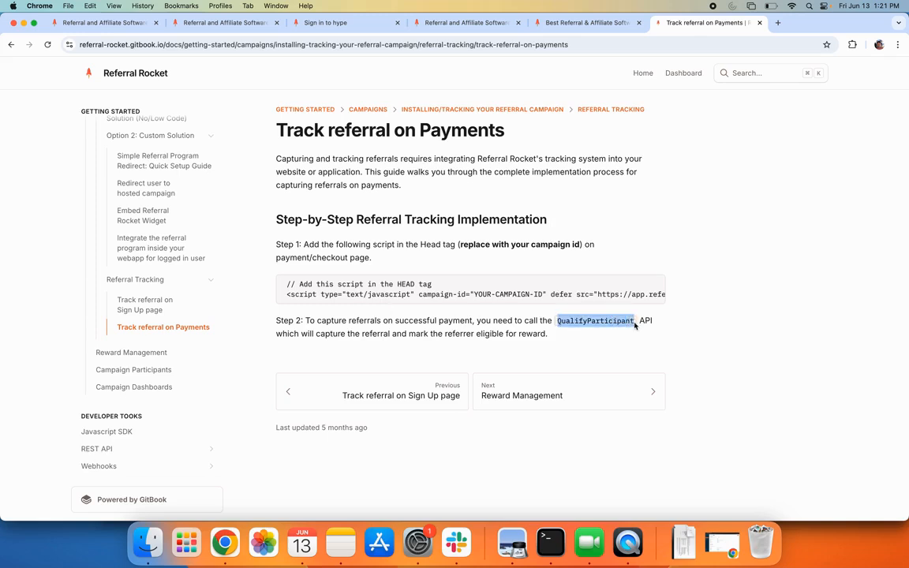
scroll(185, 359, "down", 3)
left_click(149, 394)
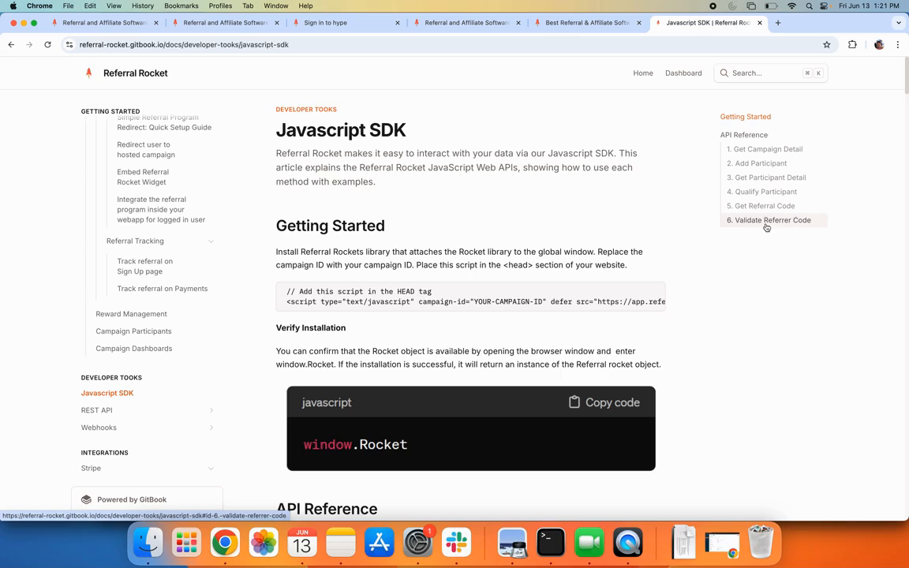
left_click(758, 192)
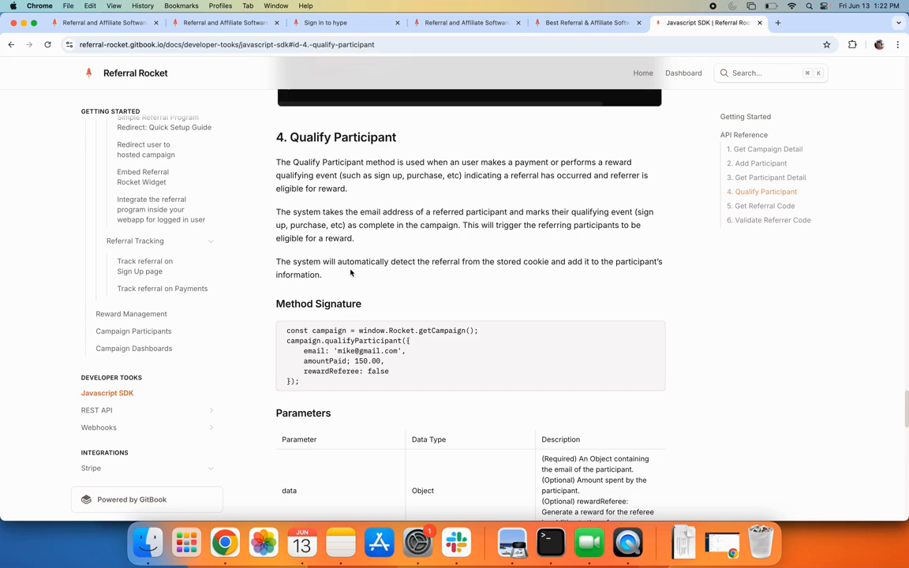
left_click(162, 267)
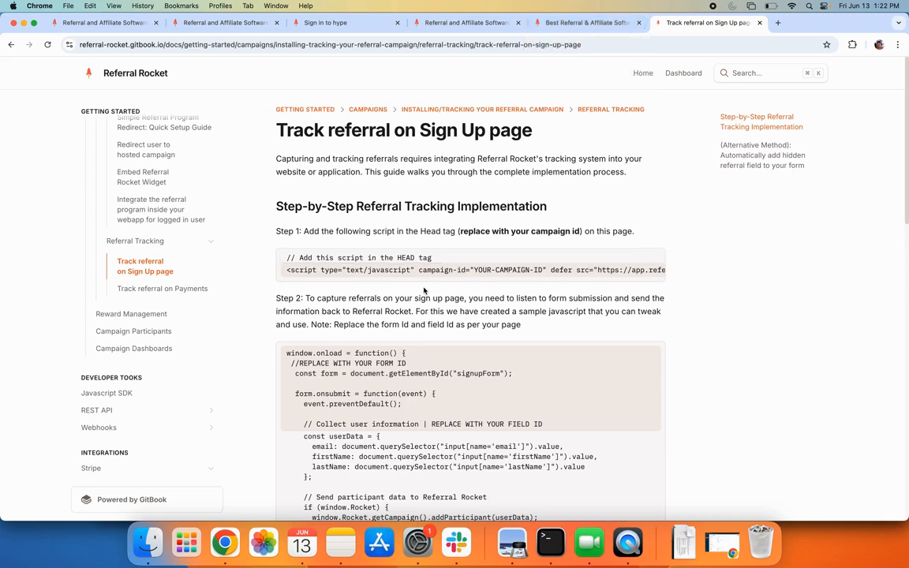
Open Stripe Tremendous Example 2 for editing and review its affiliate-program-2 share URL
left_click(569, 26)
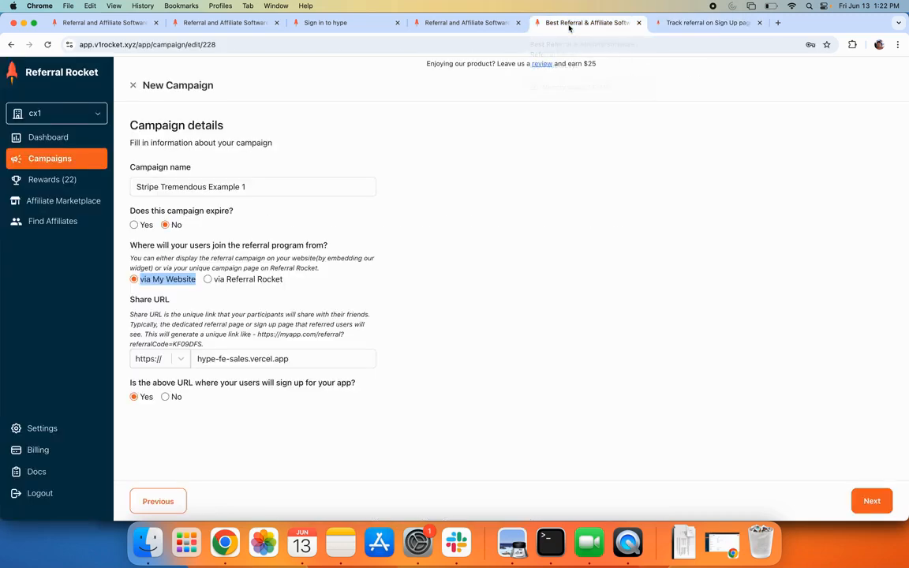
left_click(85, 156)
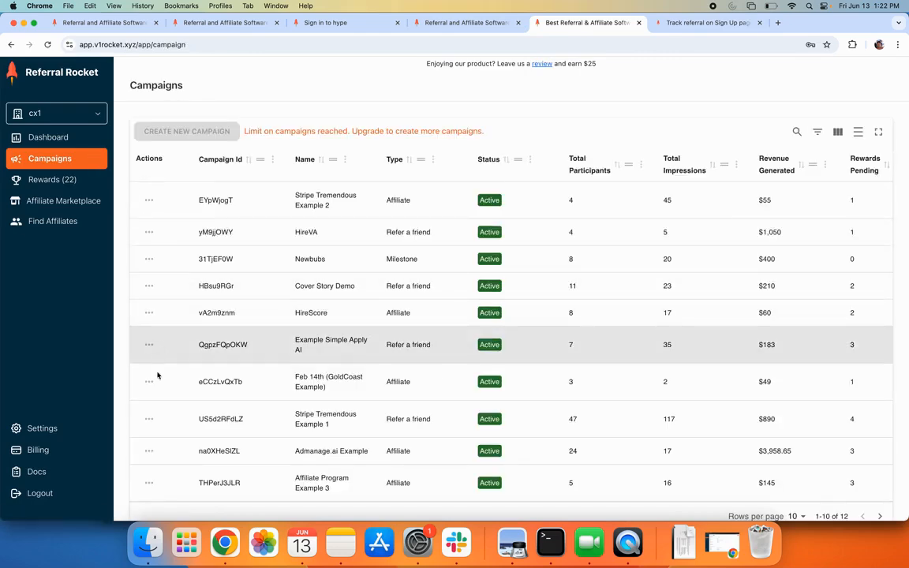
left_click(149, 201)
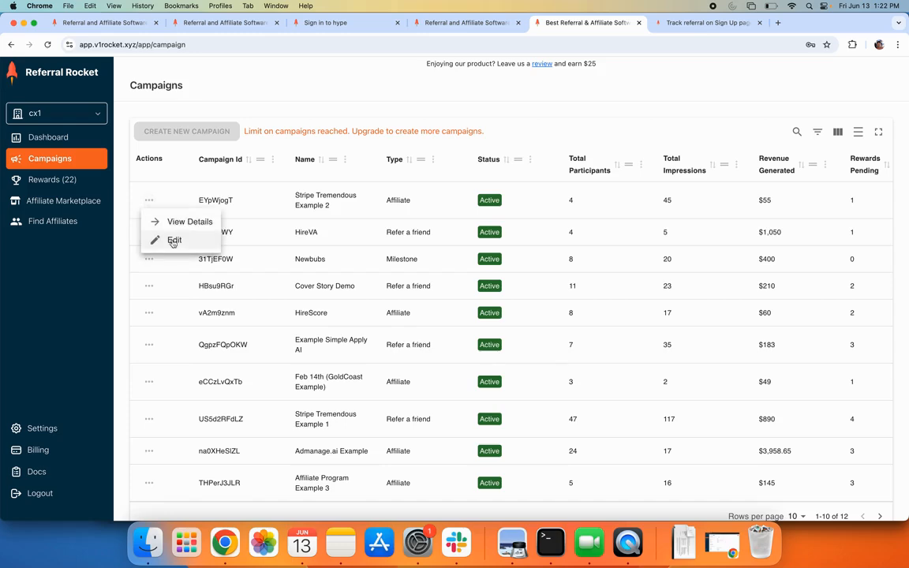
left_click(173, 243)
left_click(869, 502)
left_click(870, 502)
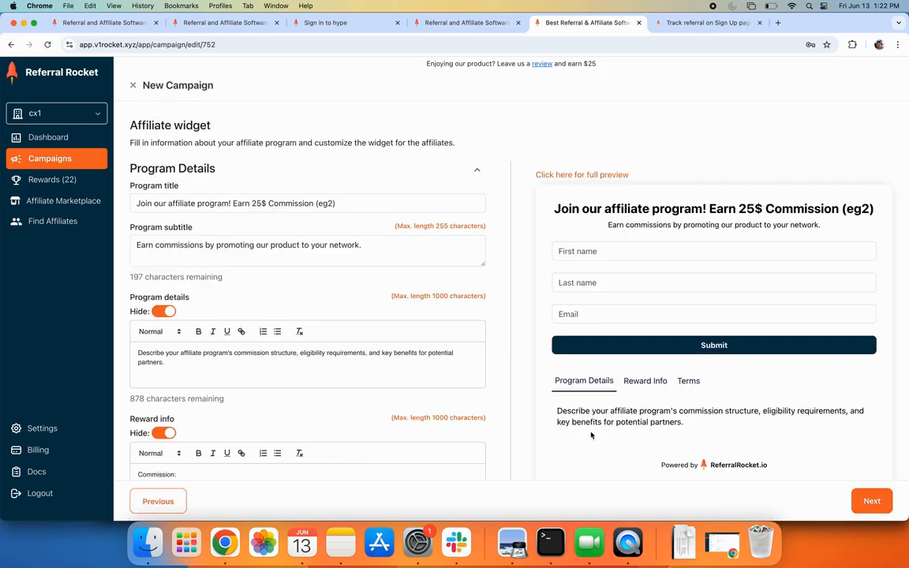
left_click(158, 501)
scroll(186, 241, "down", 3)
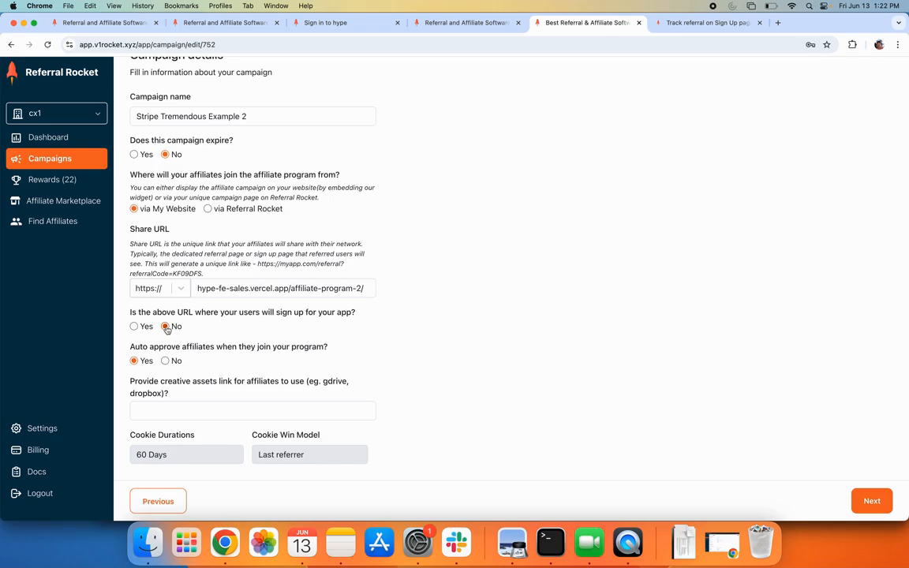
Check the invitee widget's hype-fe-sales.vercel.app/ redirect URL, then return to the demo site
left_click(876, 506)
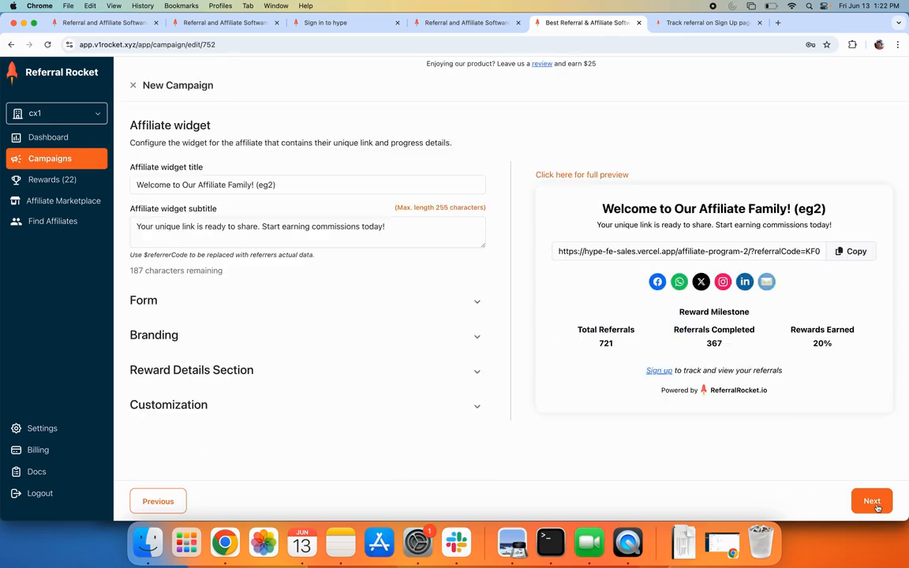
left_click(874, 505)
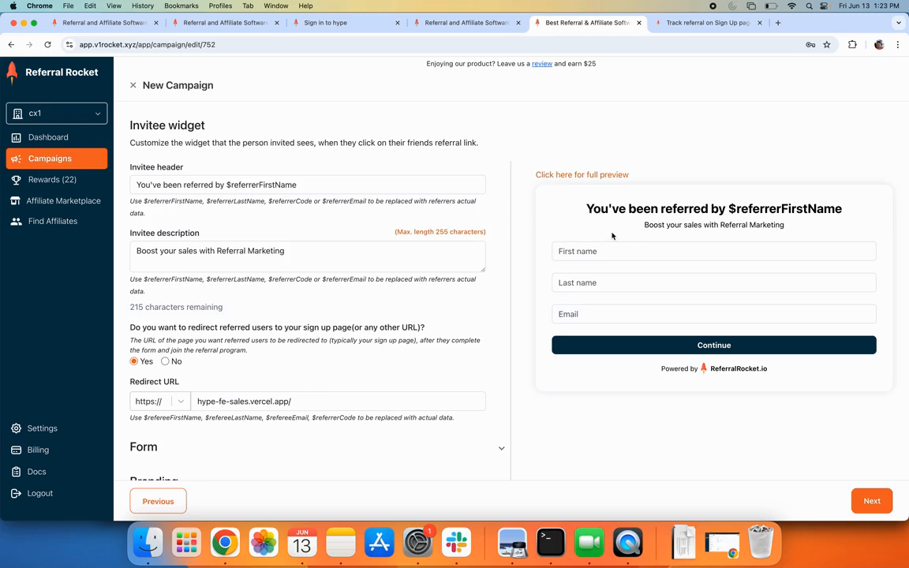
scroll(280, 246, "down", 2)
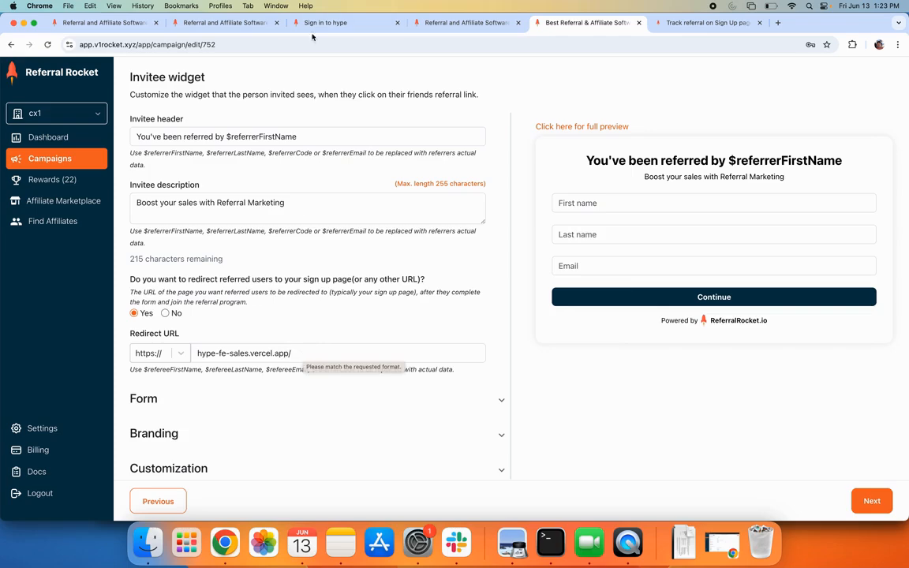
left_click(220, 21)
Open the Join our Affiliate Program Eg 2 page and autofill the first name
mouse_move(602, 101)
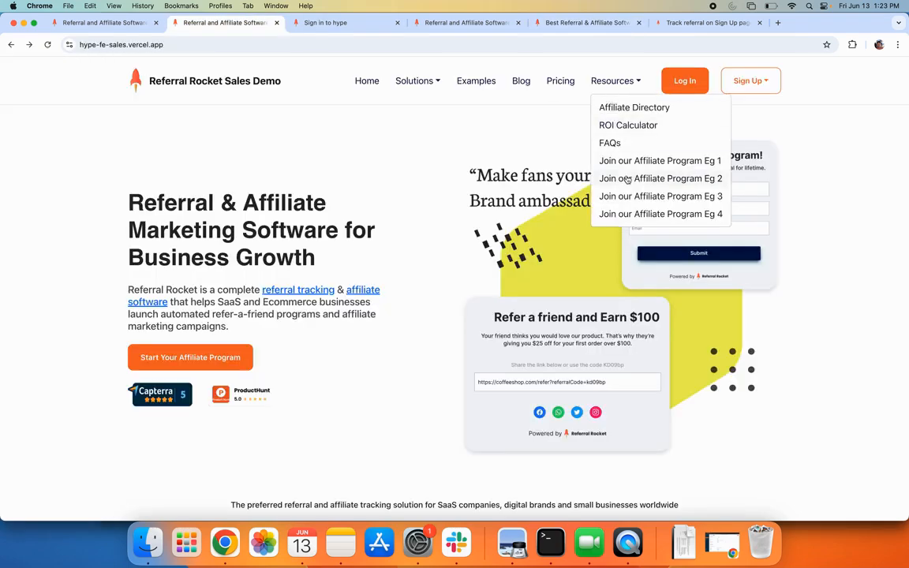
left_click(617, 195)
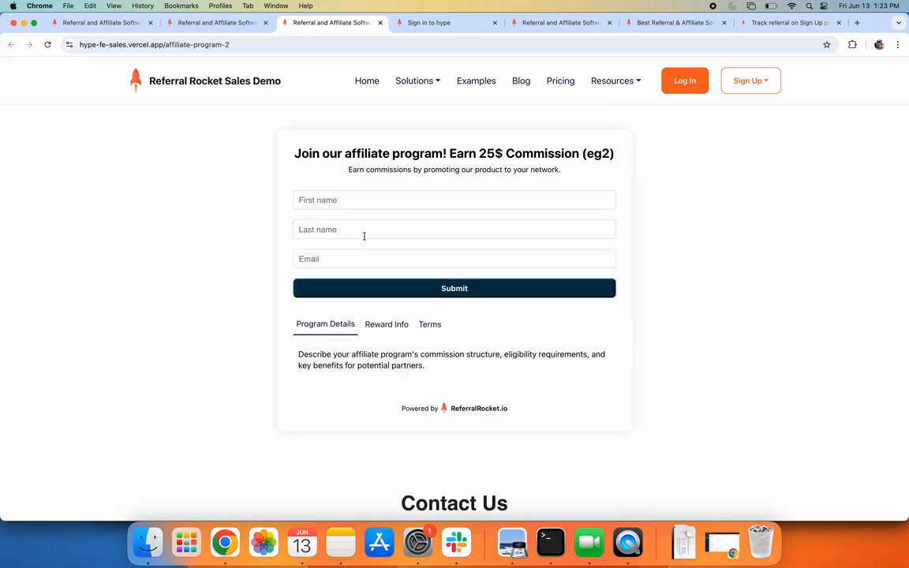
left_click(342, 202)
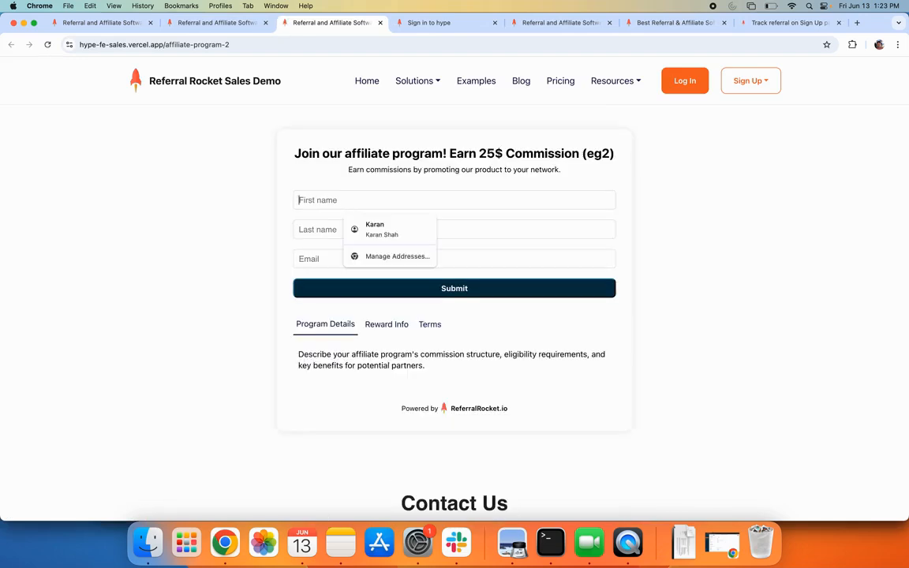
type("s")
key("BackSpace")
type("su")
key("Down")
key("Return")
key("Tab")
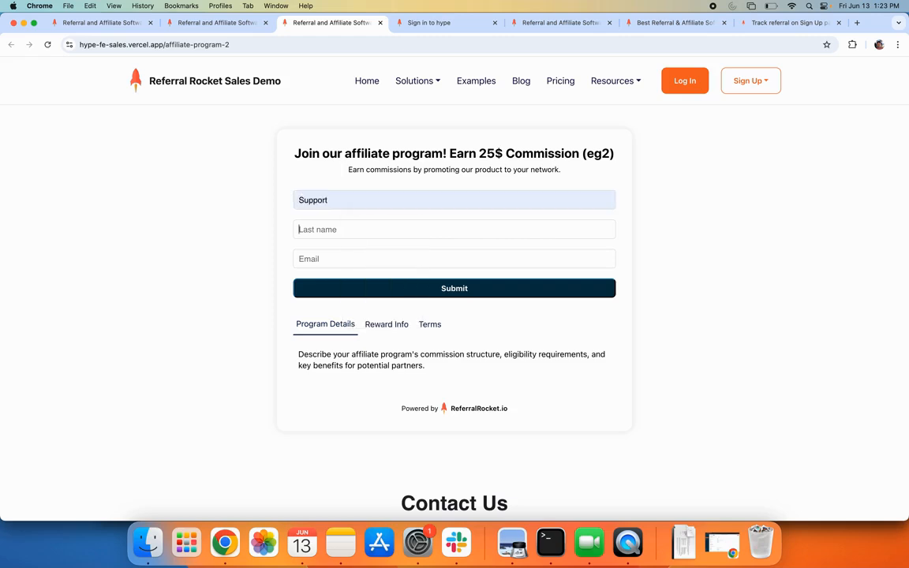
Autofill the last name and email address in the affiliate sign-up form
type("s")
key("Down")
key("Return")
key("Tab")
type("s")
key("Down")
key("Return")
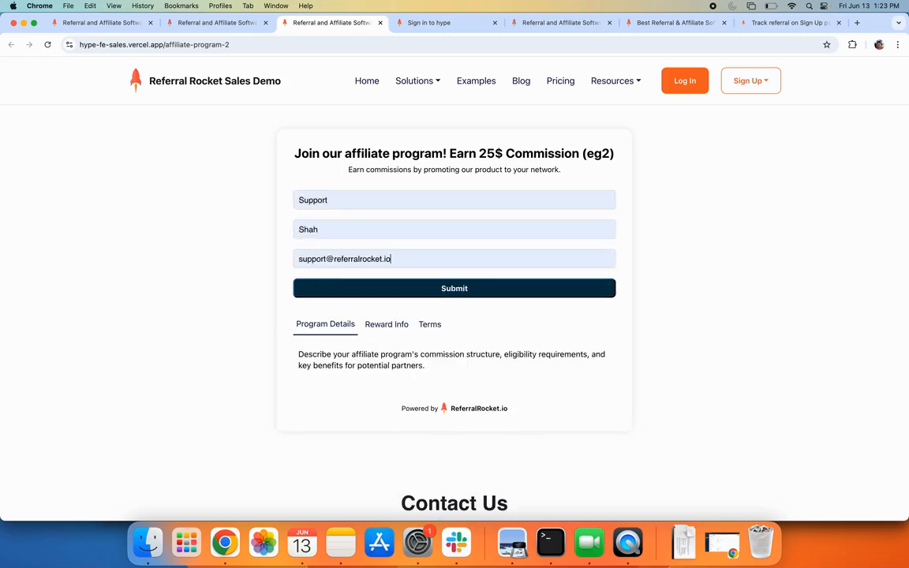
Copy the affiliate's referral link and load it in the browser to reach the invitee form
left_click(467, 288)
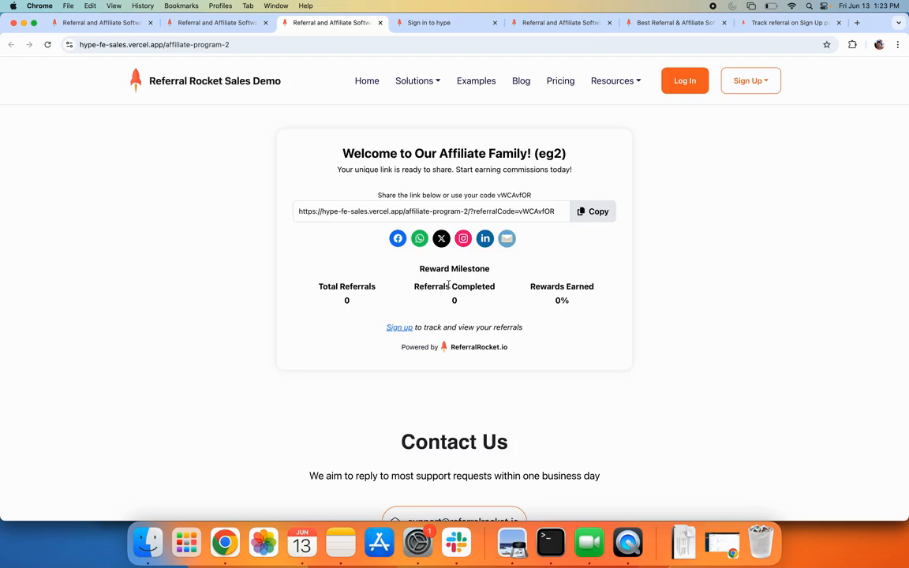
left_click(533, 212)
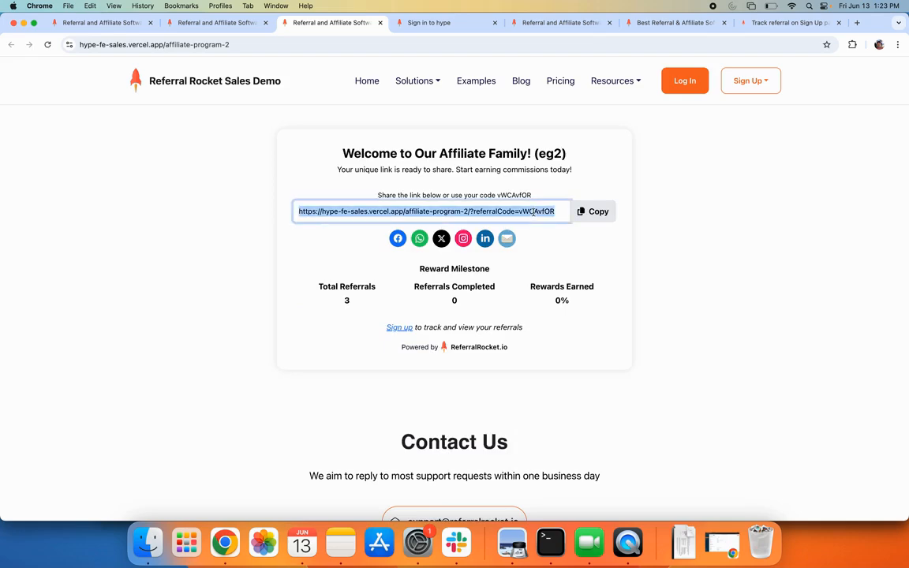
left_click(385, 48)
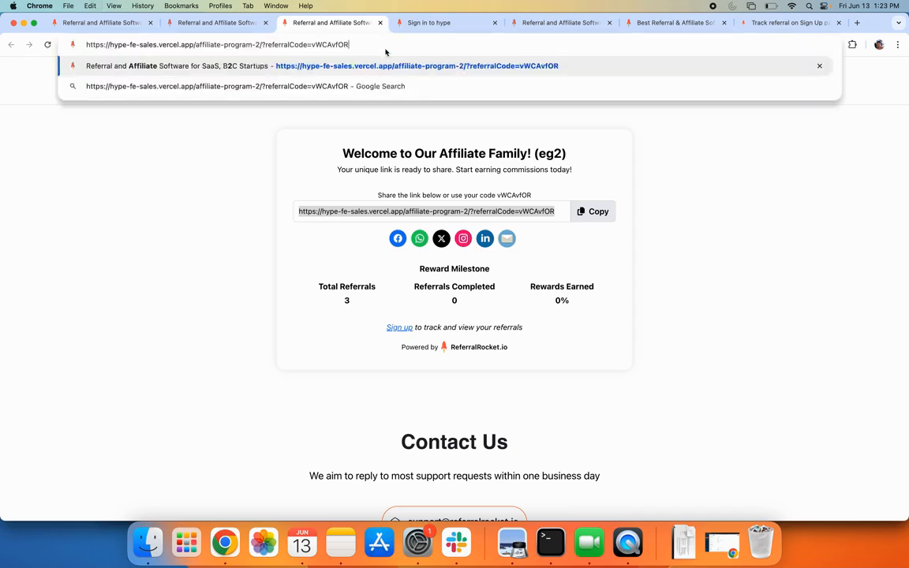
key("Return")
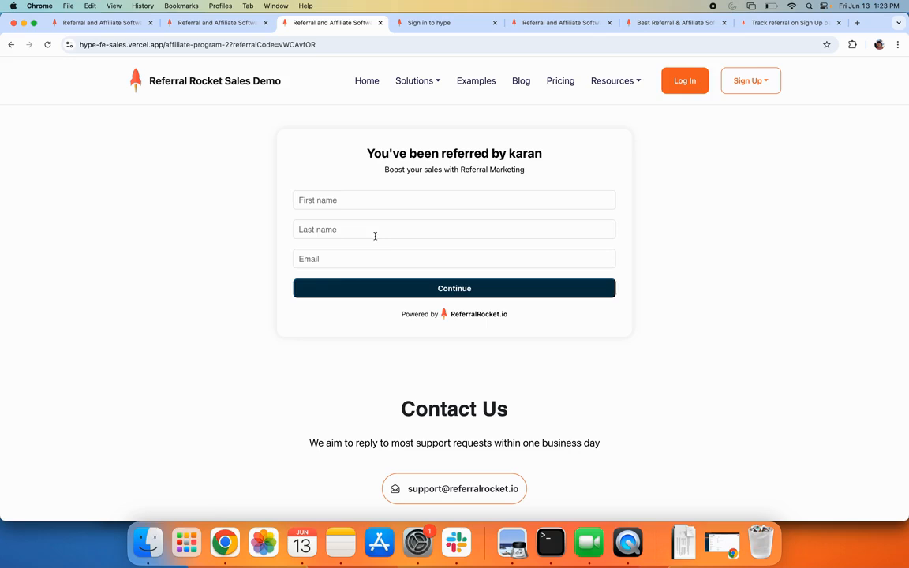
Enter the referred user's e-mail address into the Email field of the referral form
left_click(362, 199)
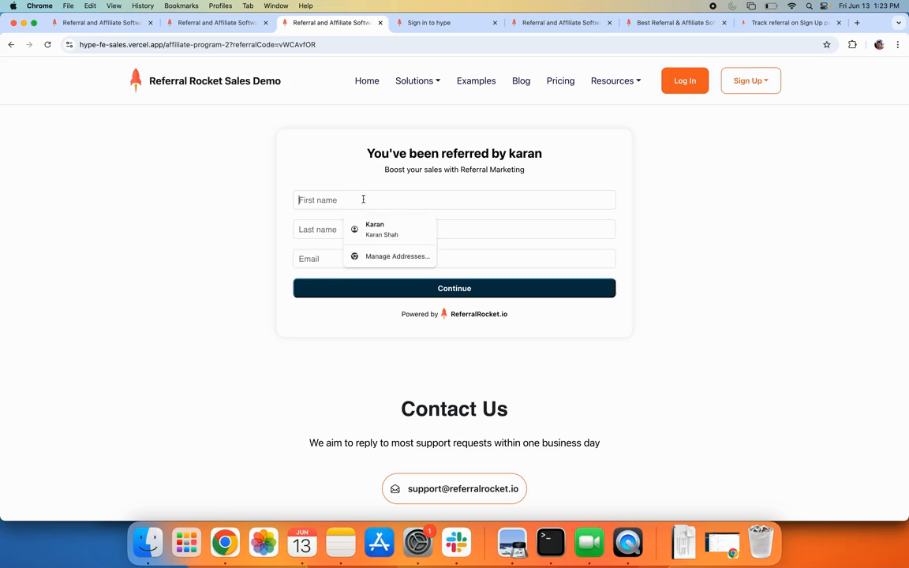
type("j")
key("BackSpace")
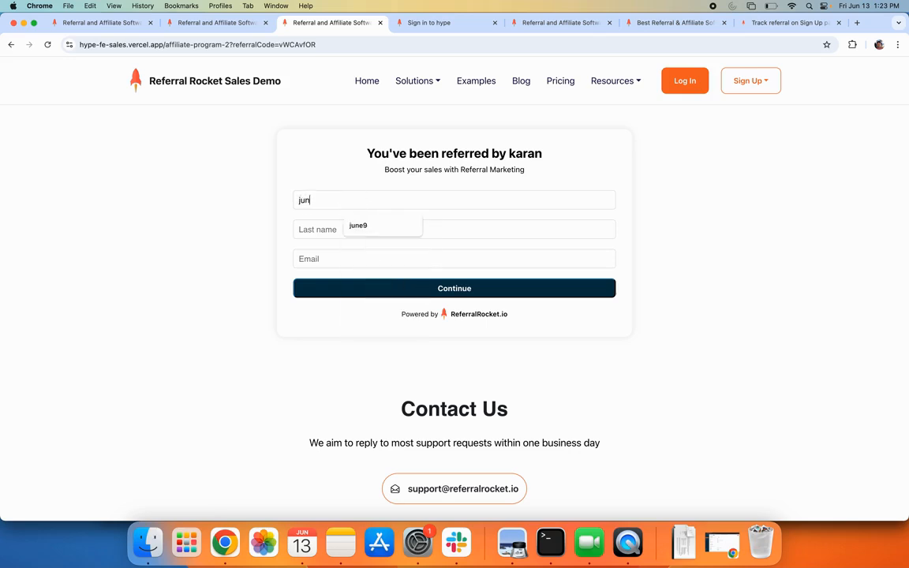
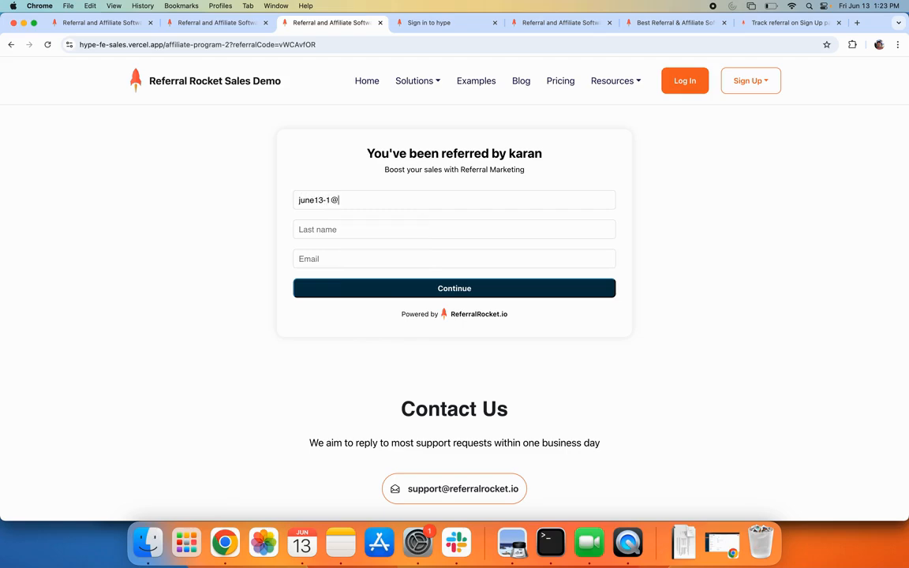
key("super+a")
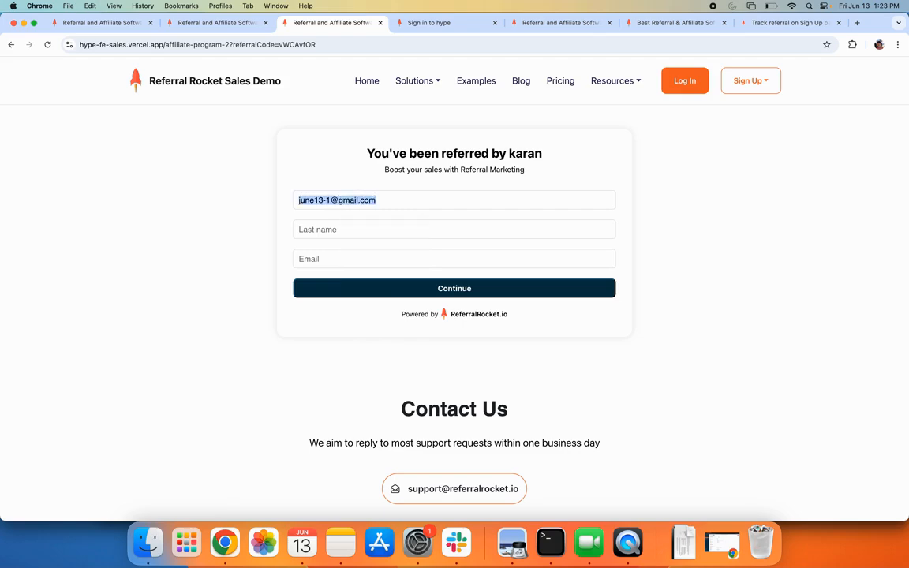
key("super+x")
left_click(350, 258)
key("super+v")
Fill in the referred user's first and last name, submit, and return to the dashboard
left_click(316, 200)
type("j13")
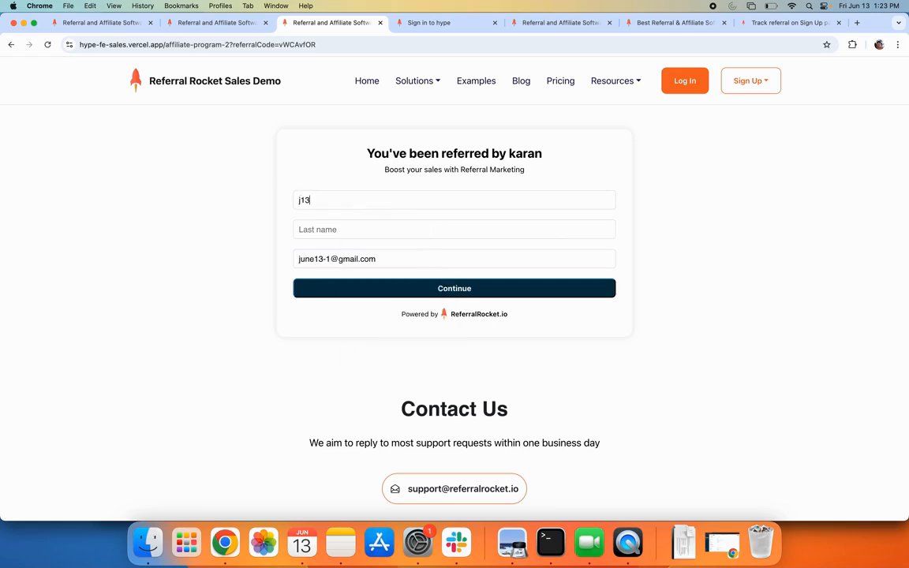
key("Tab")
type("j13")
left_click(446, 290)
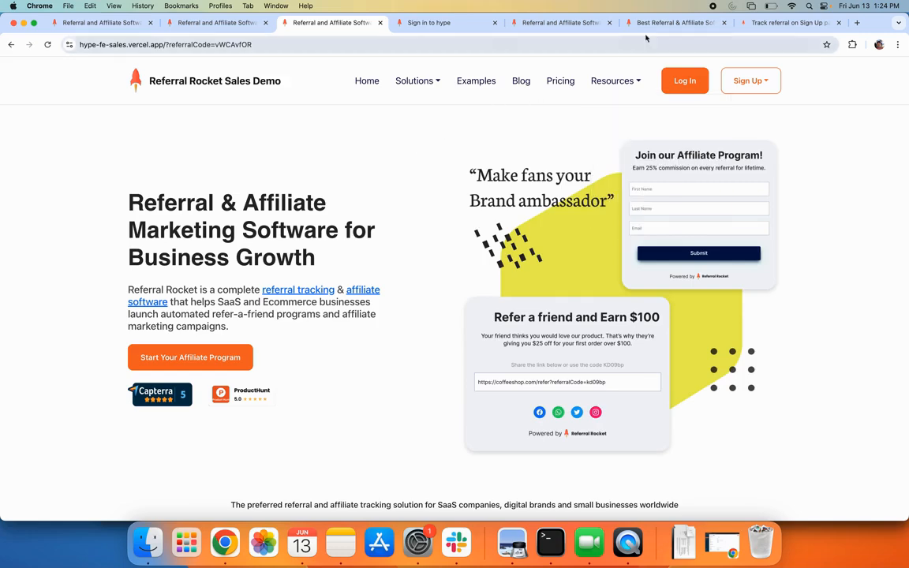
left_click(670, 22)
Open the details of the Stripe Tremendous Example 2 campaign
left_click(94, 154)
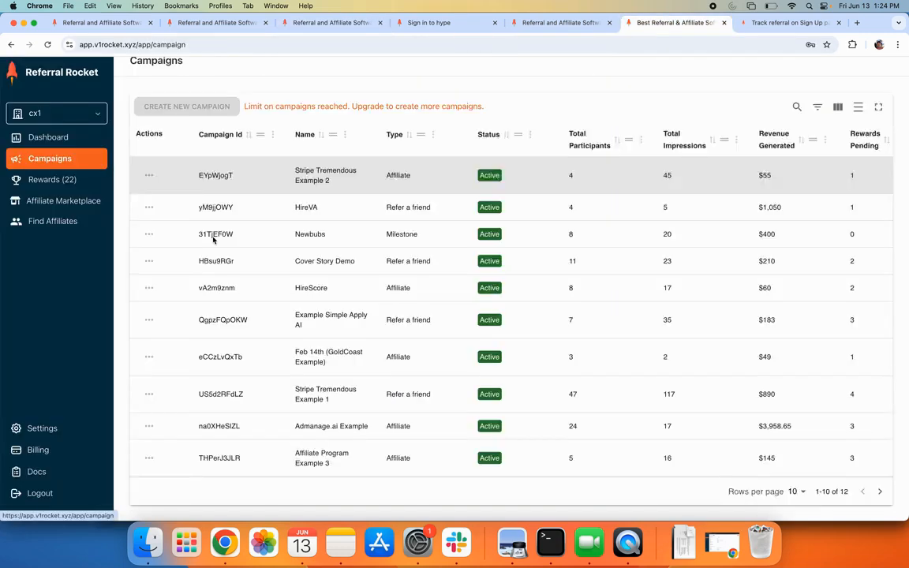
left_click(148, 199)
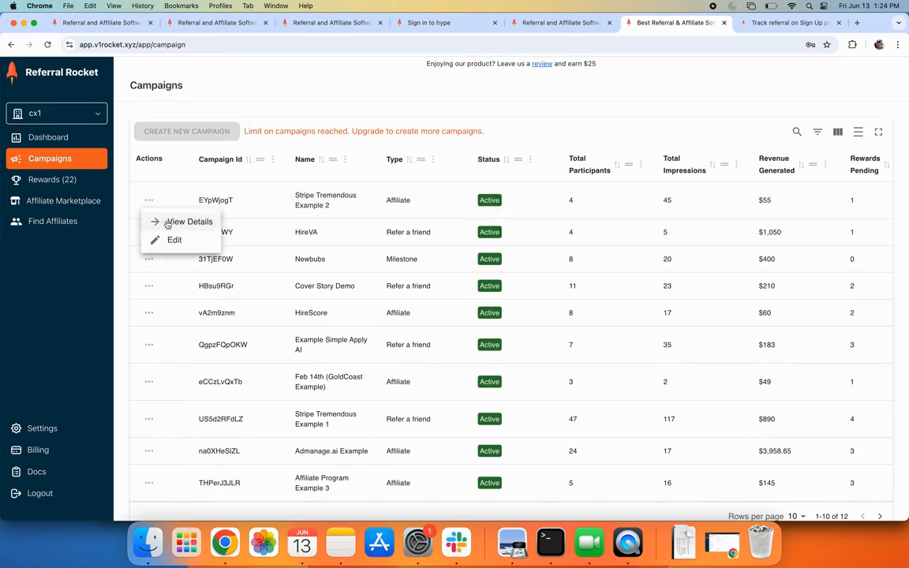
left_click(174, 223)
scroll(265, 399, "down", 5)
scroll(265, 398, "down", 3)
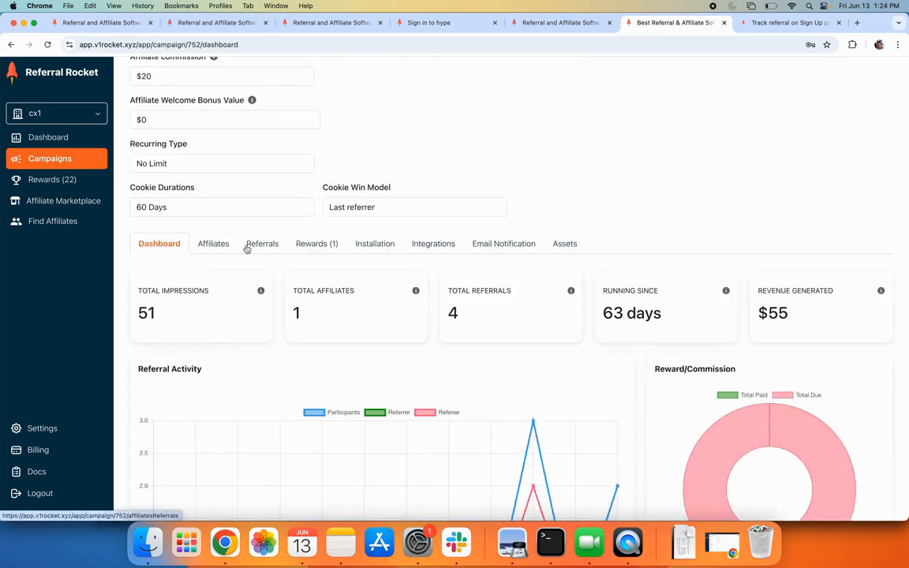
Confirm the new sign-up in the campaign's Referrals list, then return to Affiliates
left_click(217, 245)
scroll(241, 260, "down", 5)
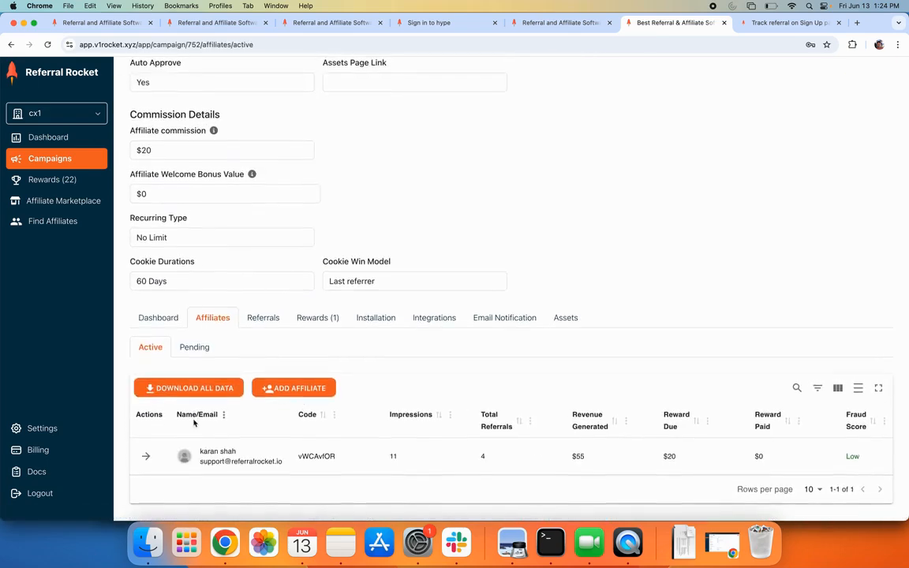
left_click(260, 320)
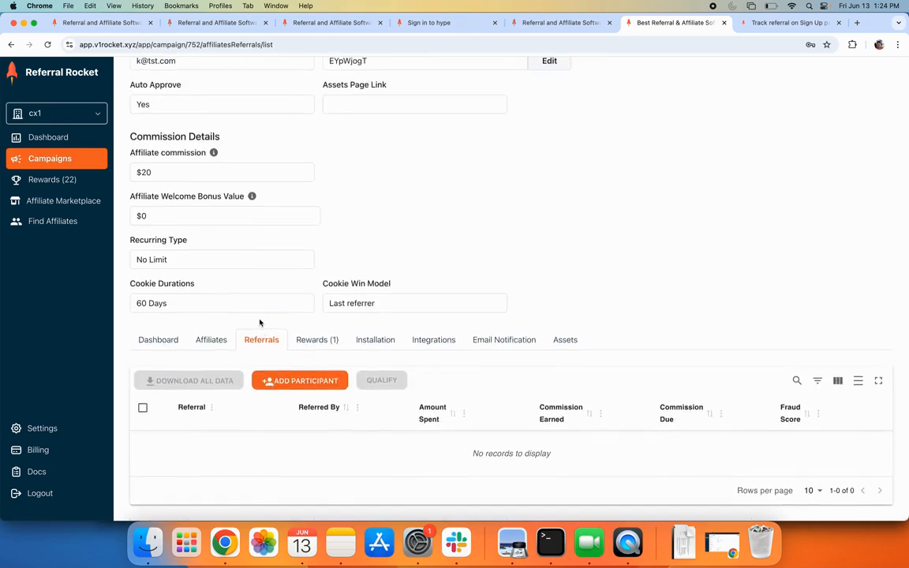
scroll(259, 322, "down", 2)
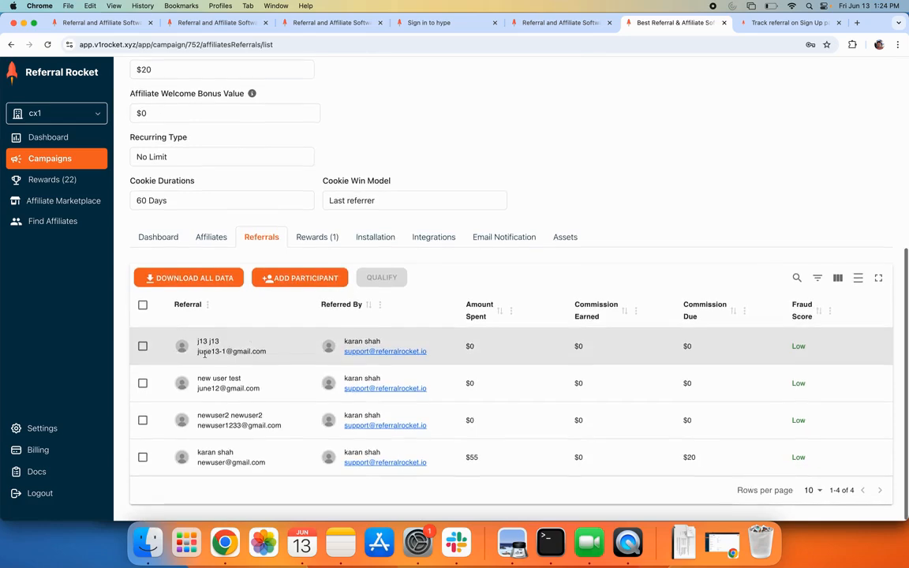
left_click_drag(198, 352, 265, 352)
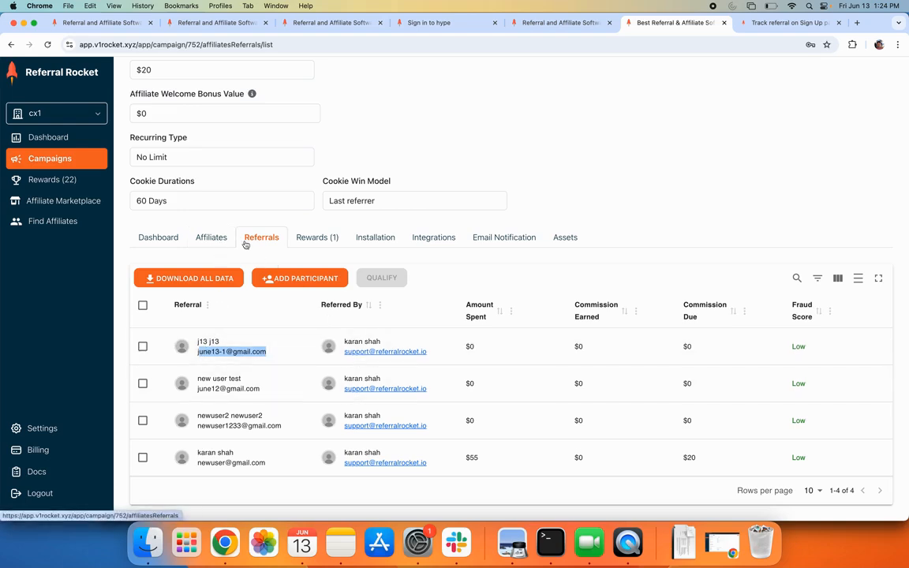
left_click(214, 237)
scroll(161, 424, "down", 5)
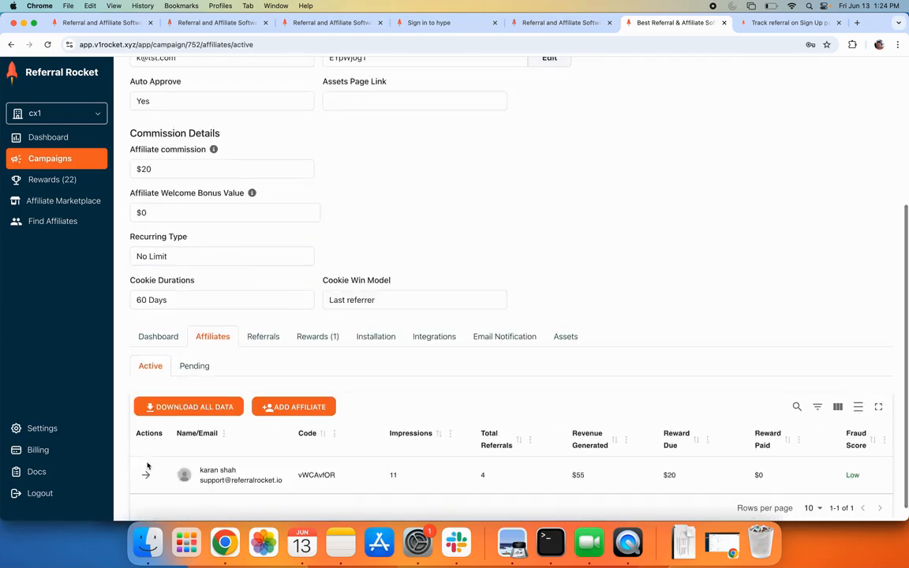
Open the affiliate's Participant Details and check the new referral listed as Pending on June 13, 2025
left_click(146, 416)
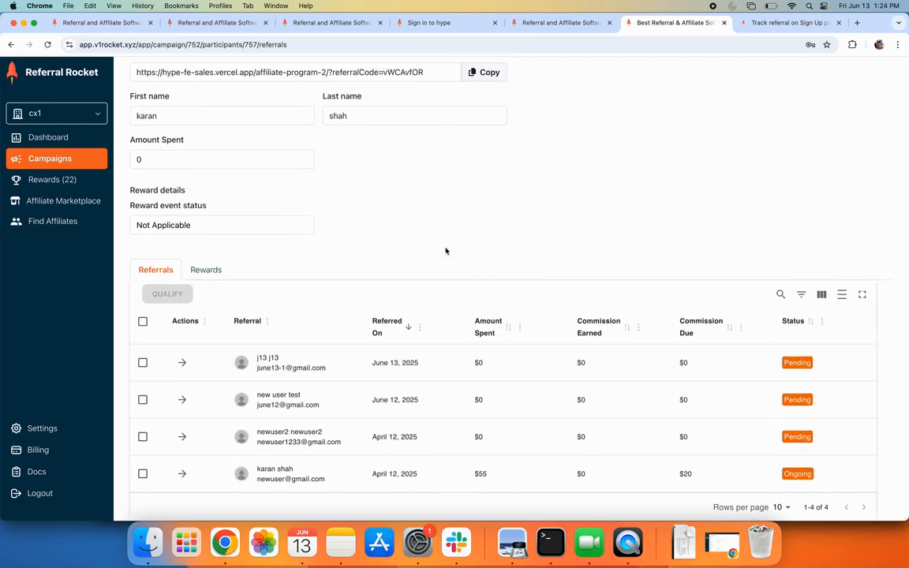
left_click_drag(257, 368, 325, 370)
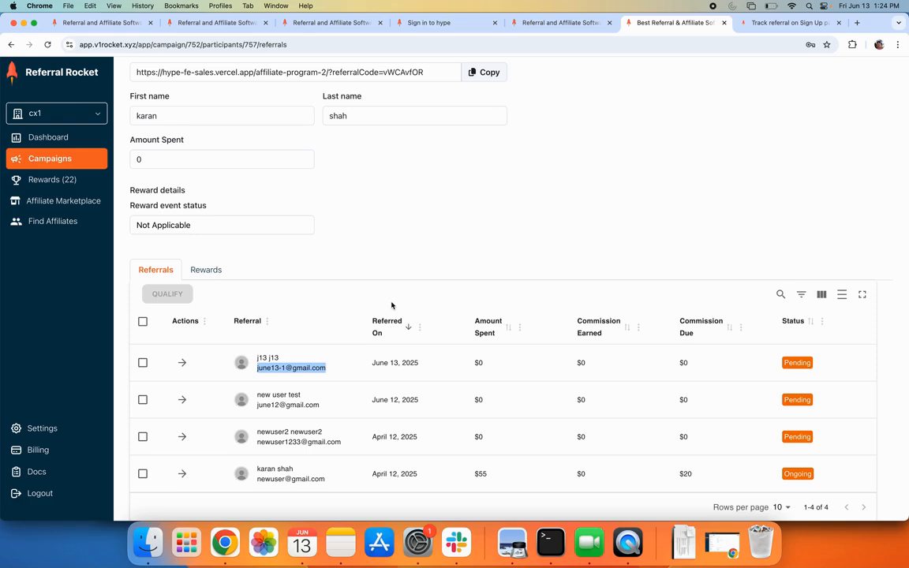
scroll(392, 305, "up", 2)
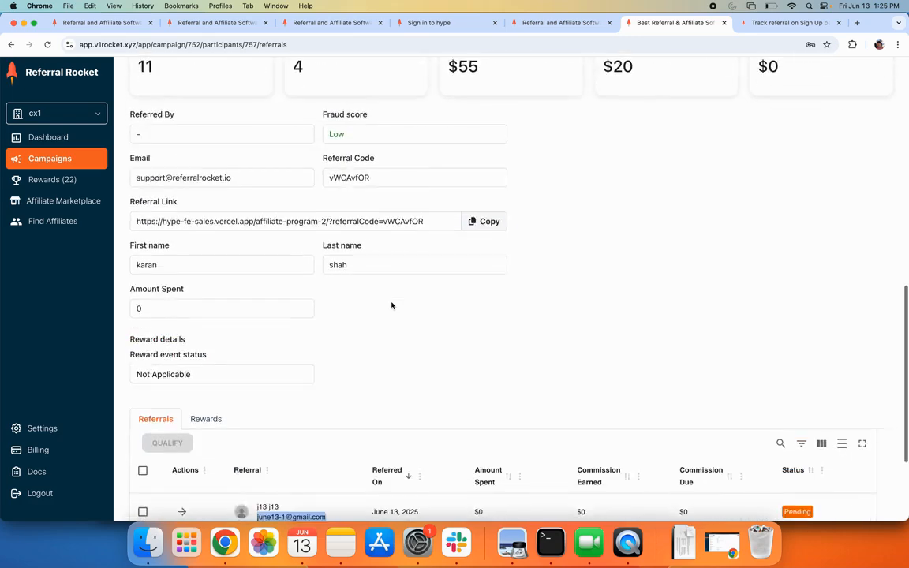
scroll(391, 305, "down", 2)
scroll(391, 306, "up", 10)
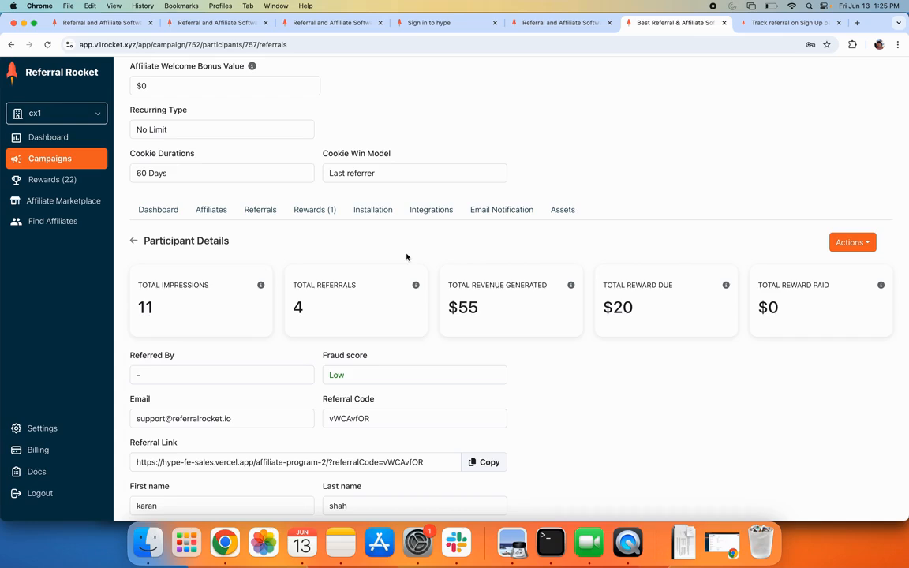
Review GitBook's Track referral on Sign Up and Track referral on Payments guides, then return to the sales demo
left_click(303, 24)
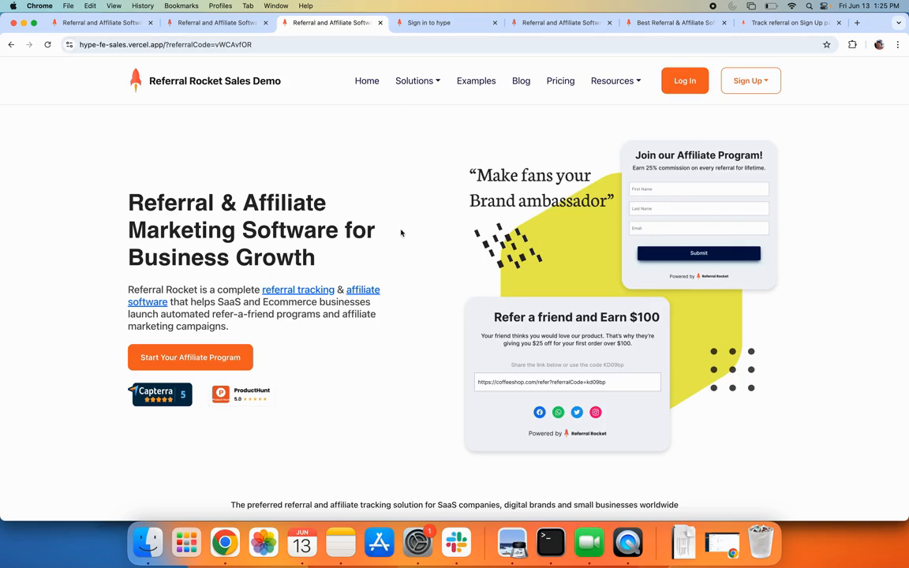
key("super+9")
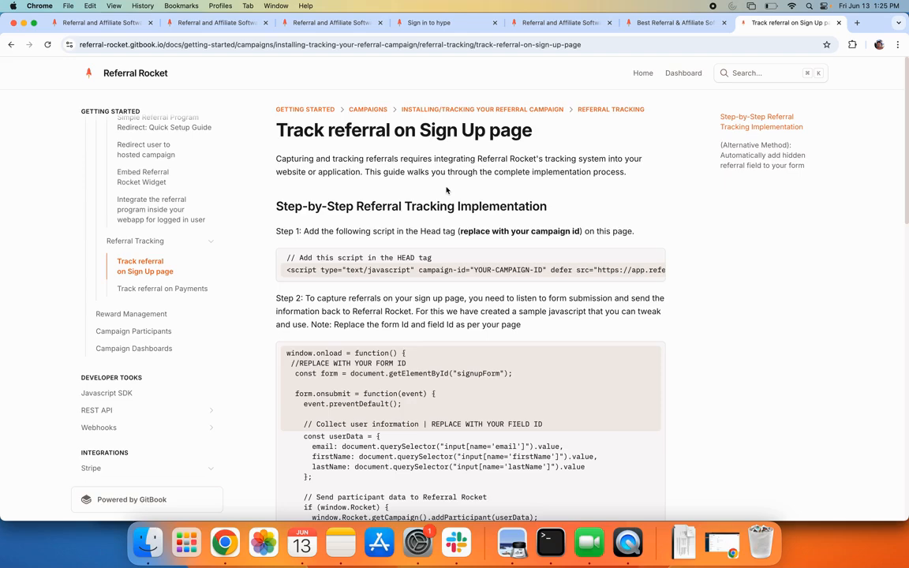
left_click(128, 289)
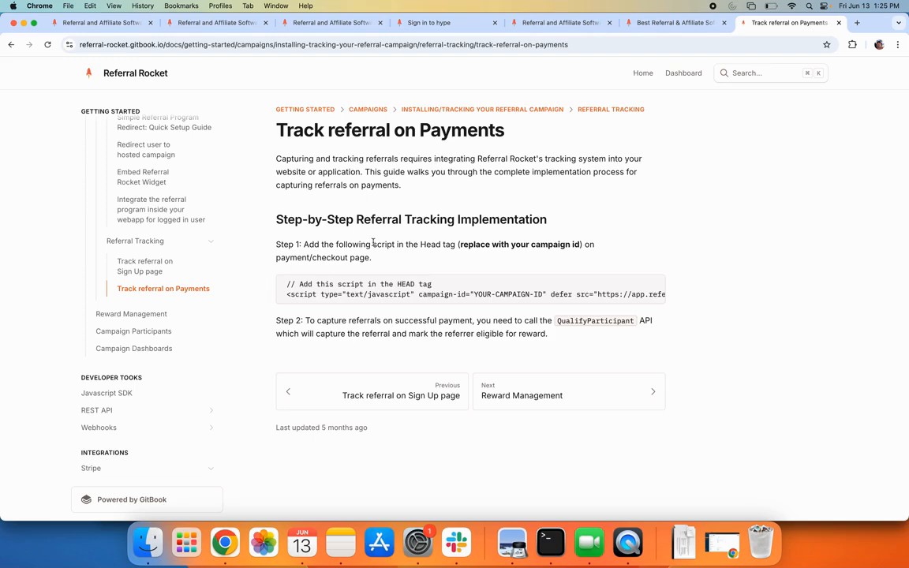
left_click(349, 27)
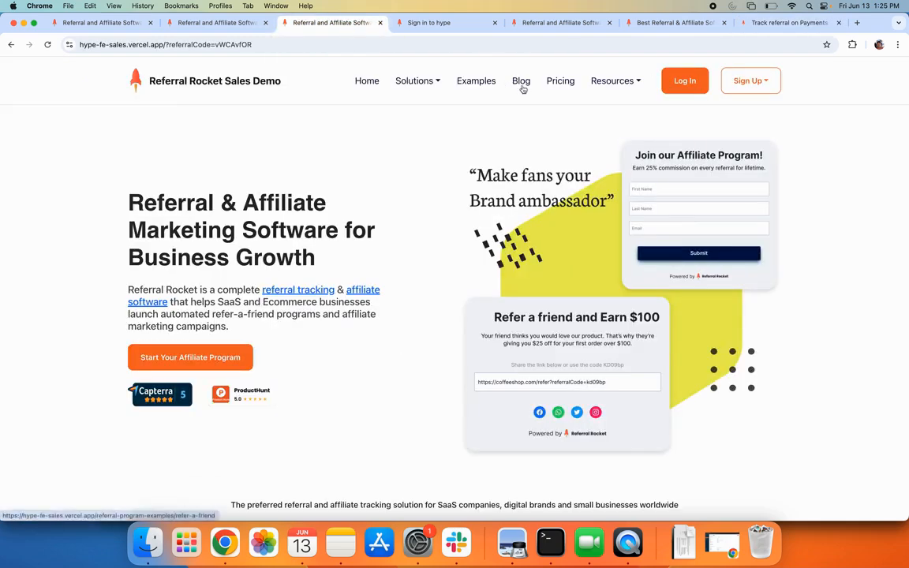
Go to Resources > Join our Affiliate Program Eg 2 and load the new user's referral link
left_click(604, 98)
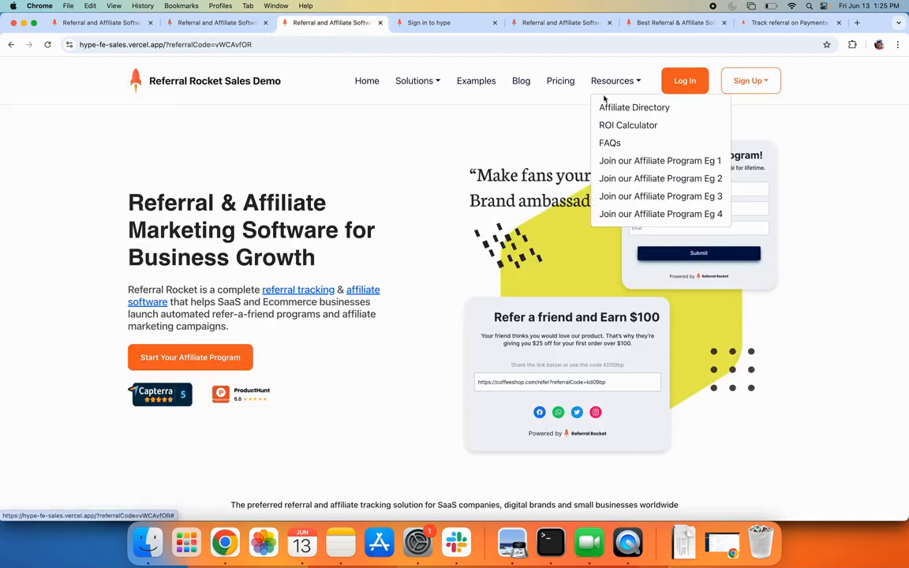
left_click(606, 177)
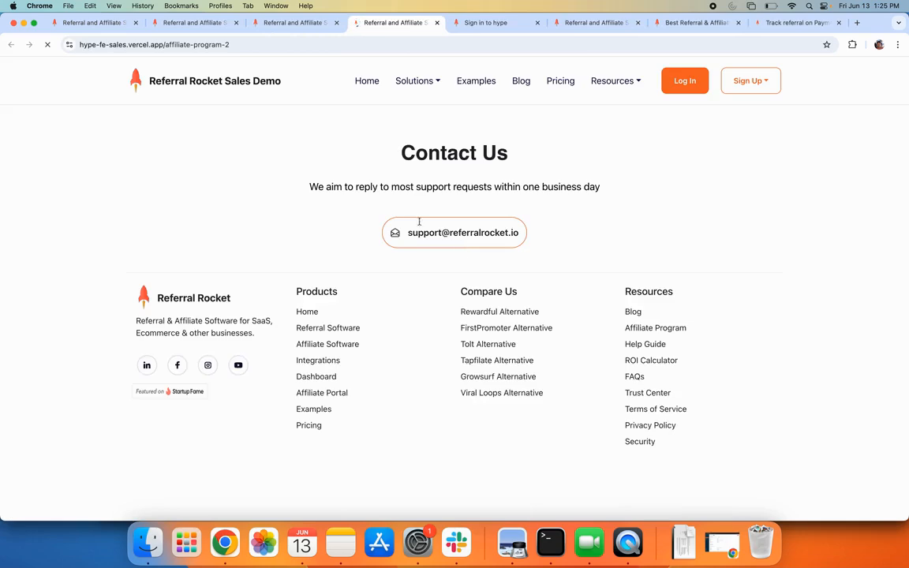
left_click(406, 211)
key("super+c")
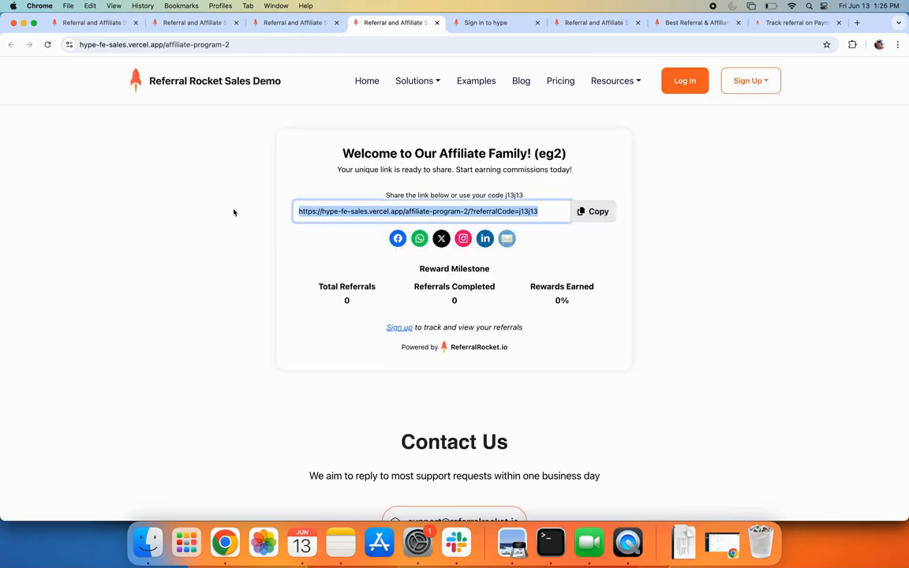
left_click(254, 41)
key("super+v")
key("Return")
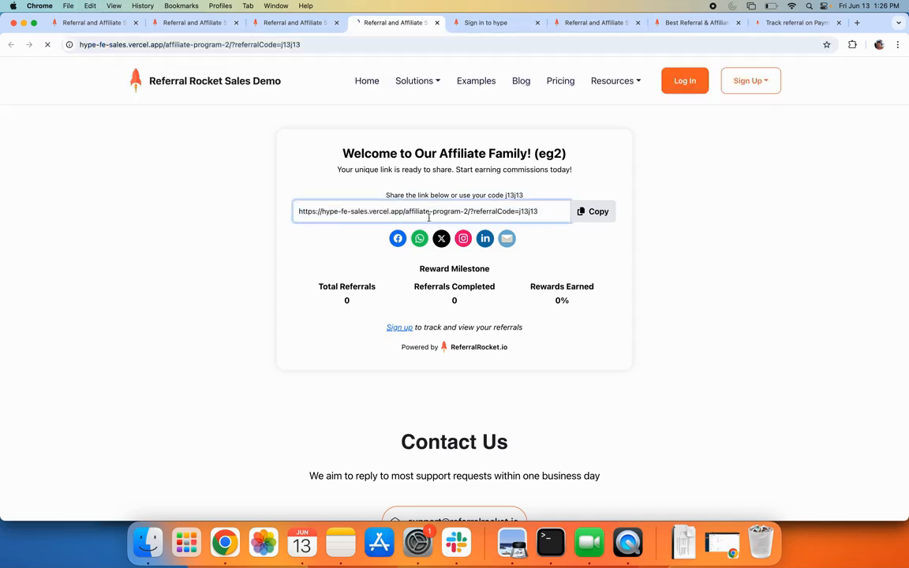